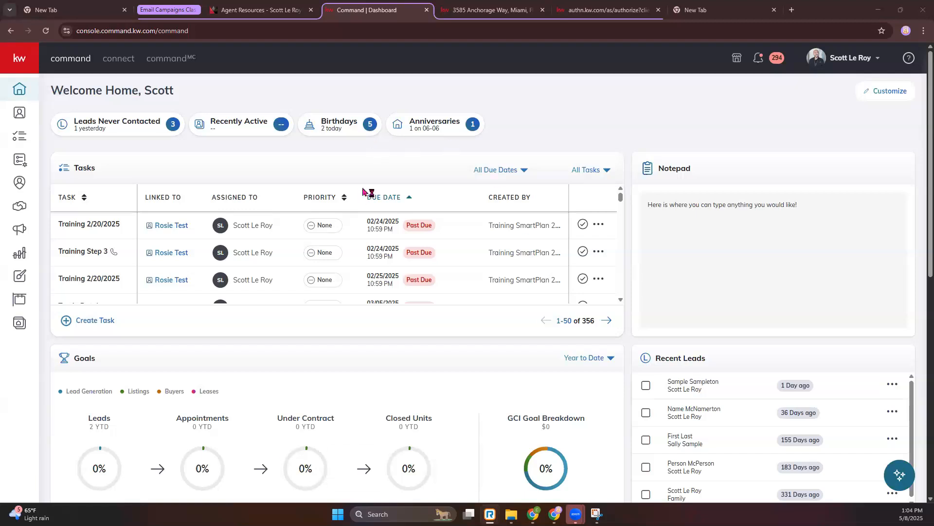
- Start creating a new email design from the Designs area, up to the template library
left_click(18, 283)
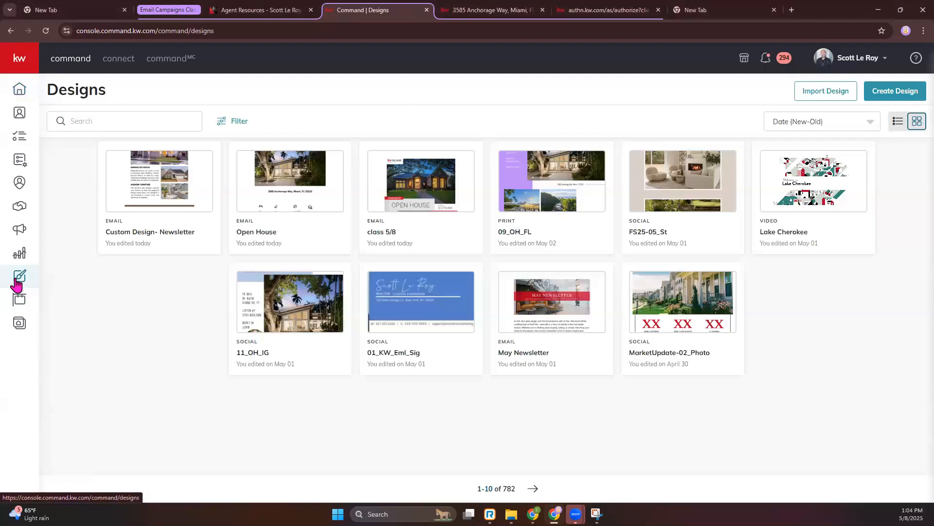
left_click(887, 97)
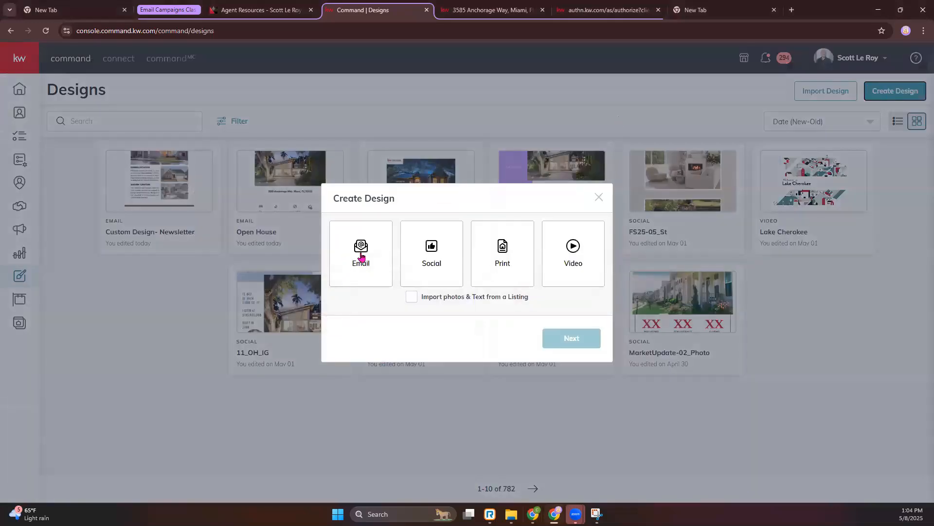
left_click(365, 234)
left_click(584, 339)
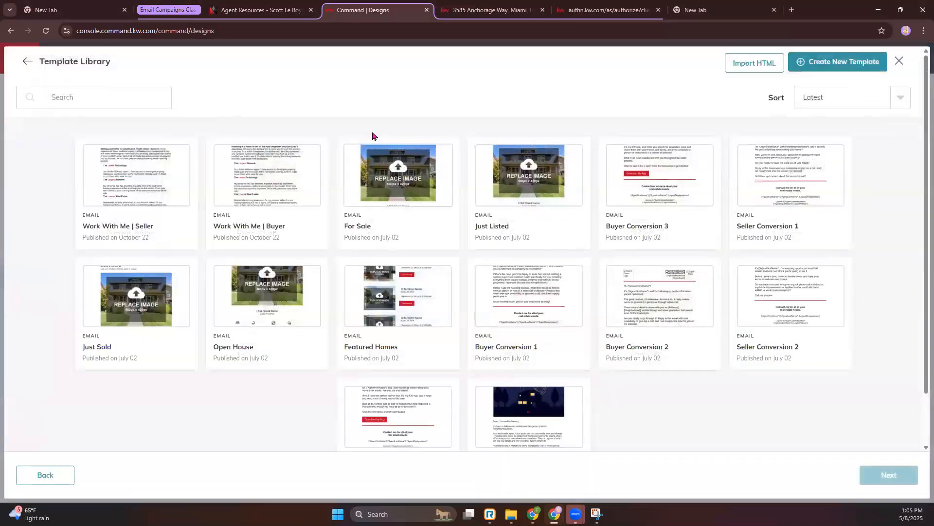
- Choose the Happy New Year email template and open it in the email editor
scroll(538, 431, "down", 2)
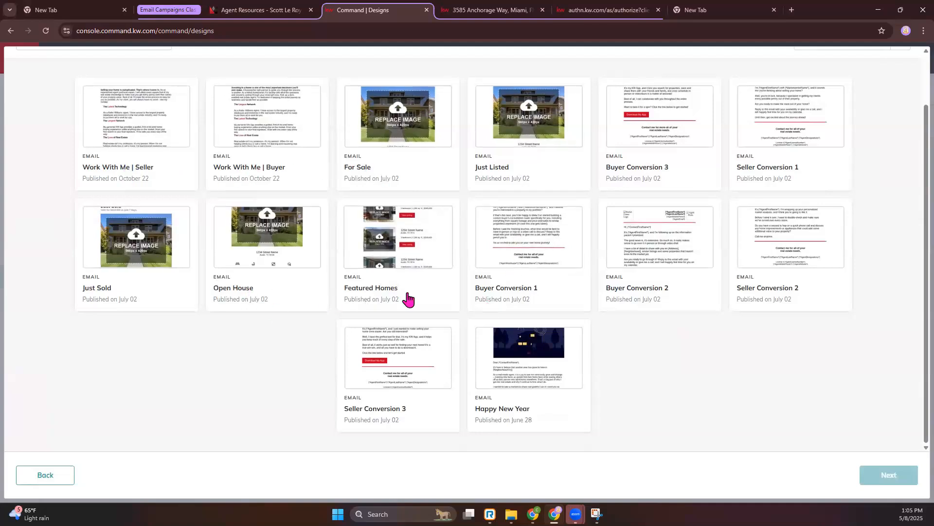
left_click(529, 375)
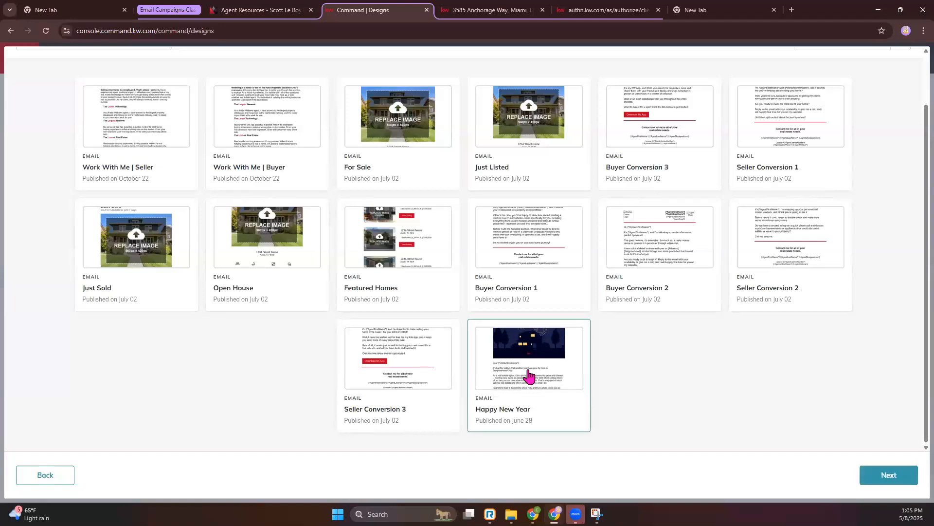
left_click(887, 475)
- Review the template from header to footer and rename the design as "Happy Mother's Day"
scroll(292, 177, "down", 1)
scroll(194, 343, "down", 1)
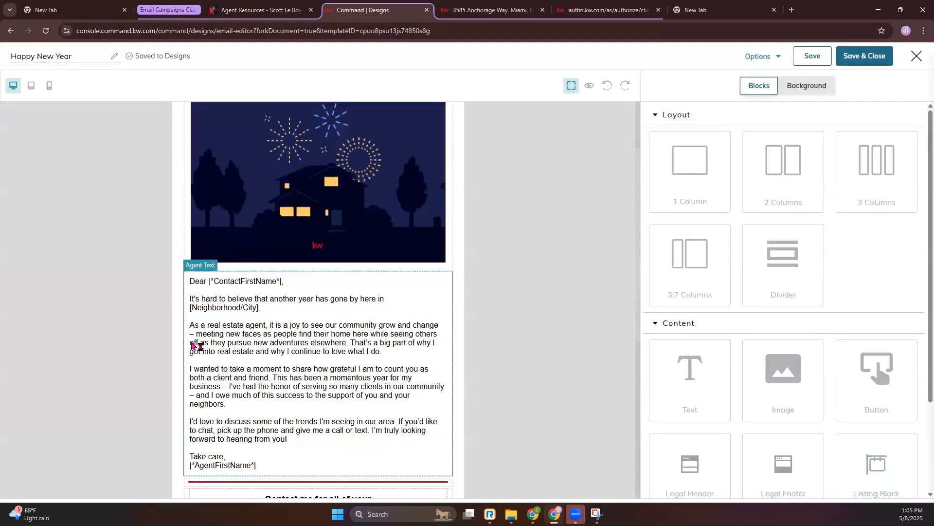
scroll(336, 375, "down", 3)
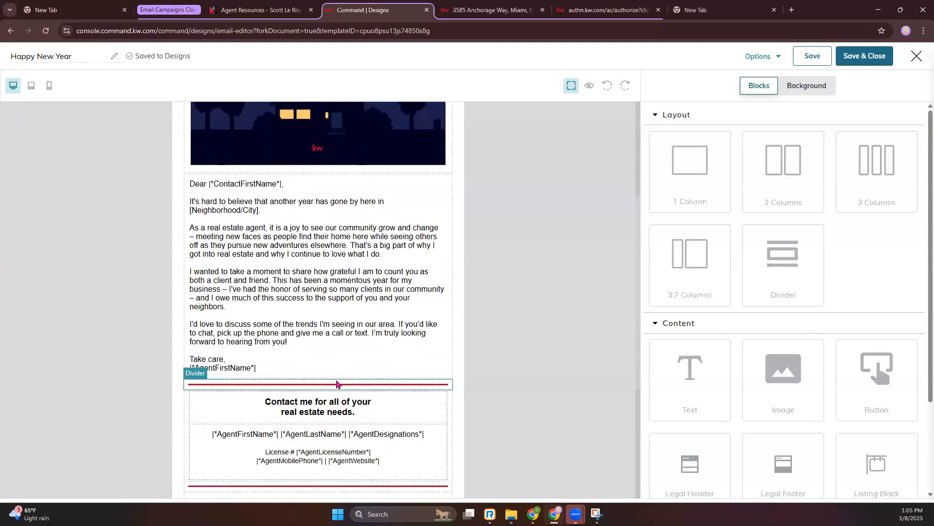
scroll(390, 380, "up", 5)
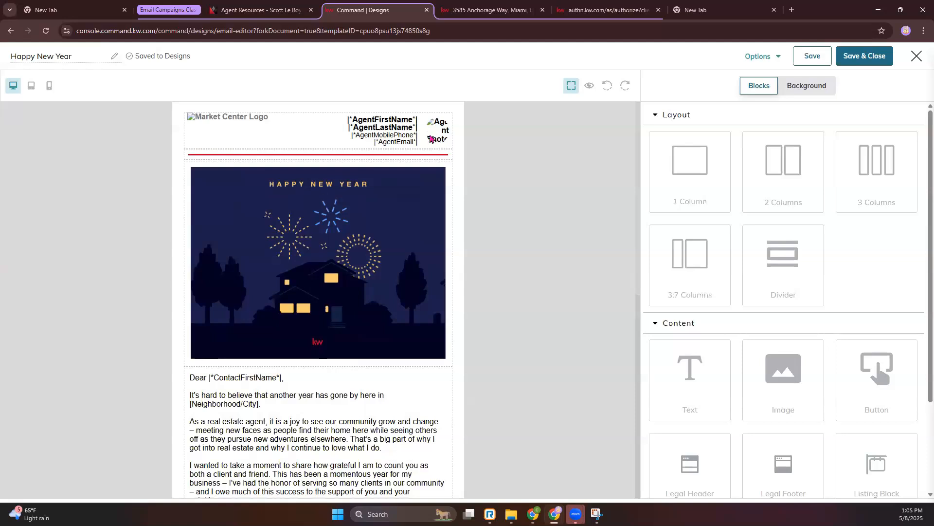
scroll(430, 137, "down", 7)
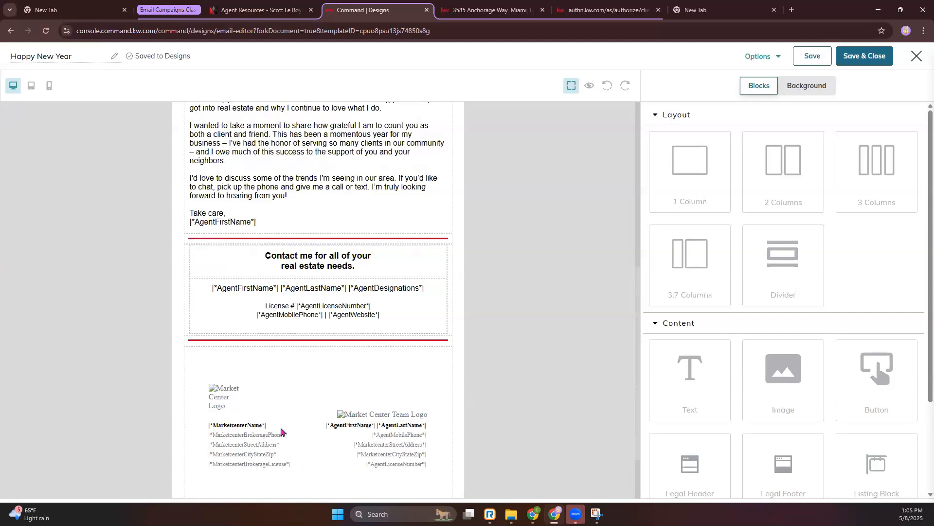
scroll(282, 432, "up", 7)
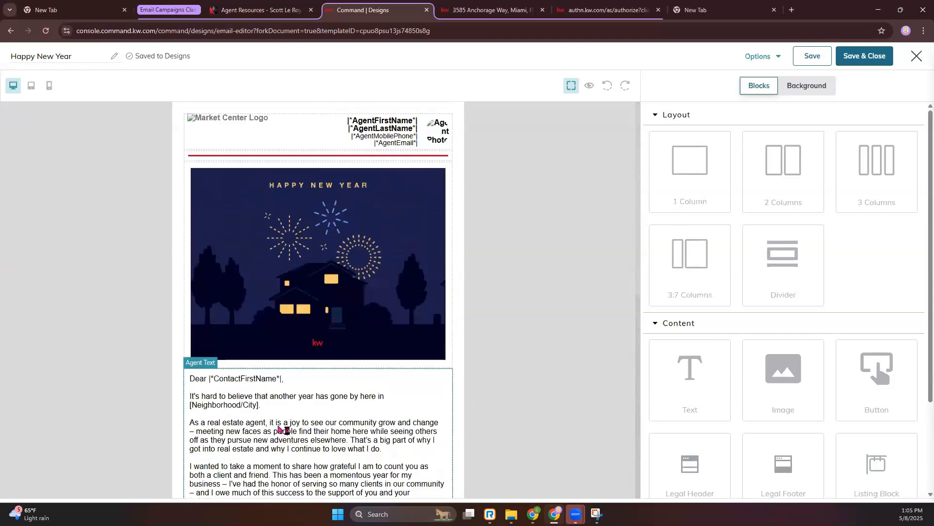
left_click(89, 58)
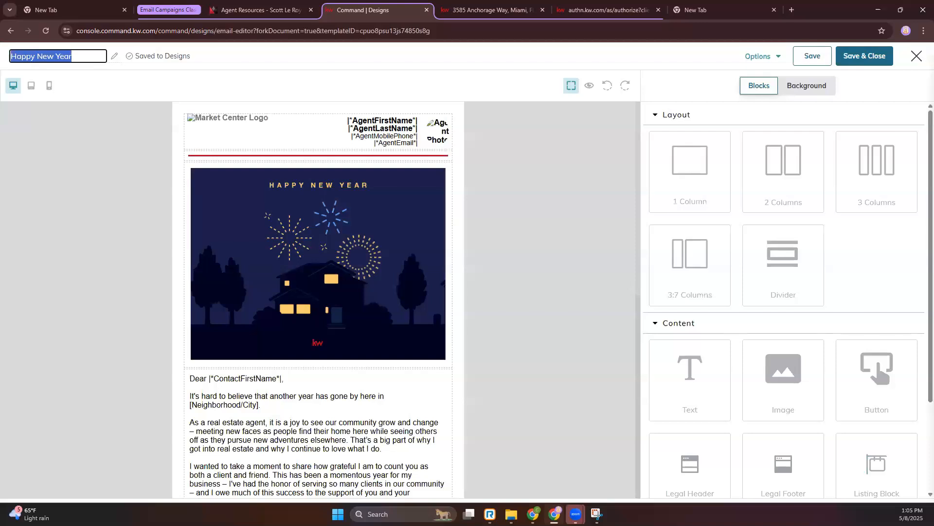
type("Happy Mo")
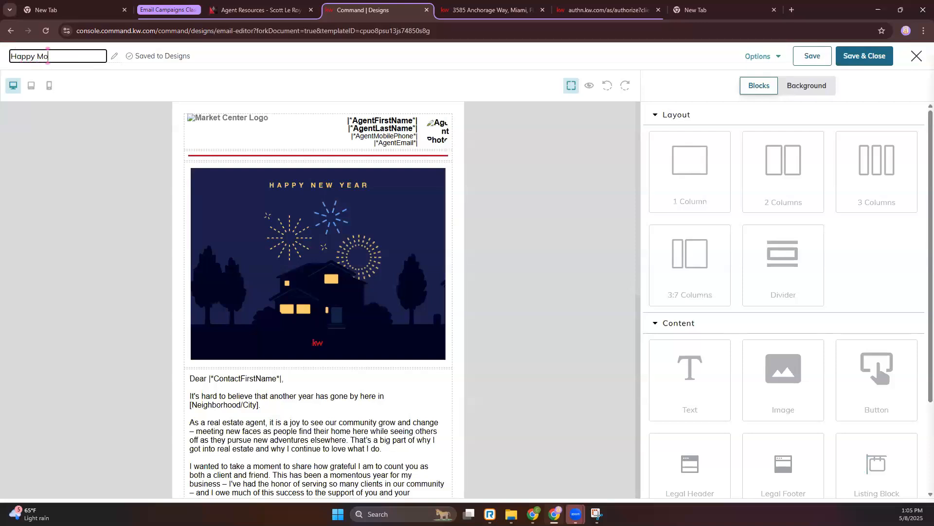
type("ther's Day")
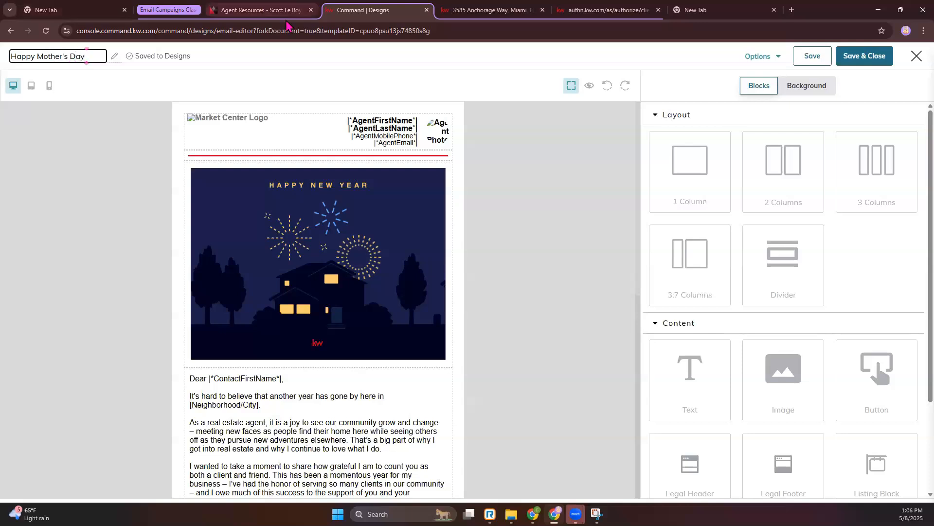
- Search Google for "happy mothers day images" in the separate browser tab and show only image results
left_click(711, 10)
type("ca")
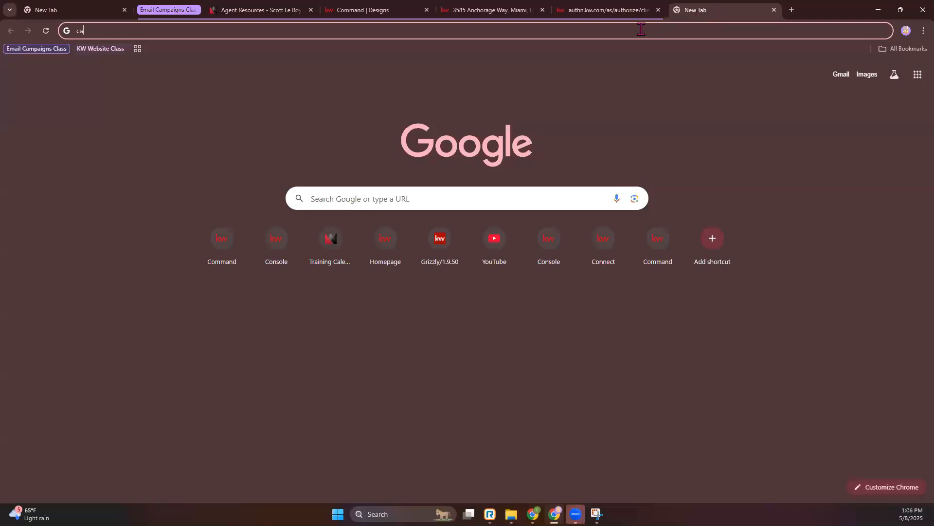
type("happy")
key("BackSpace")
key("BackSpace")
key("BackSpace")
key("BackSpace")
key("BackSpace")
key("BackSpace")
key("BackSpace")
type("happy ")
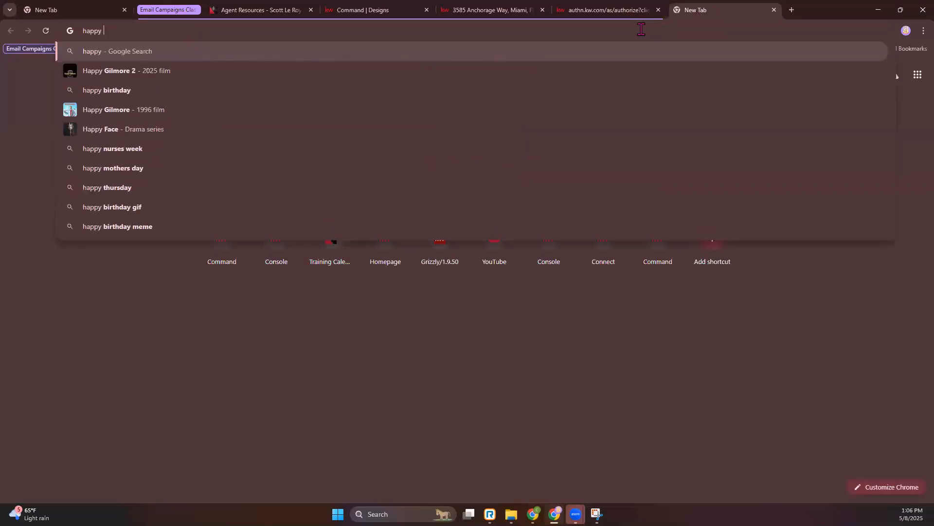
type("mothers day ")
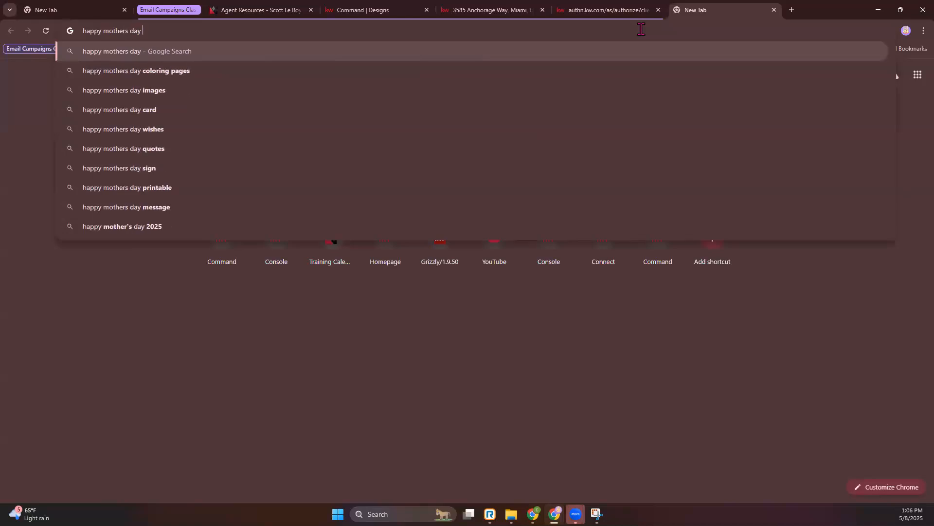
type("image")
key("Return")
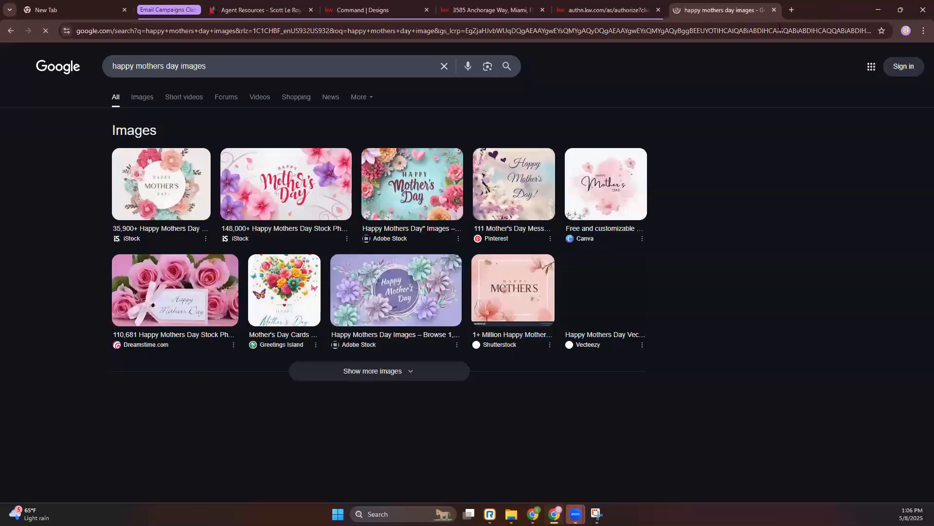
left_click(152, 104)
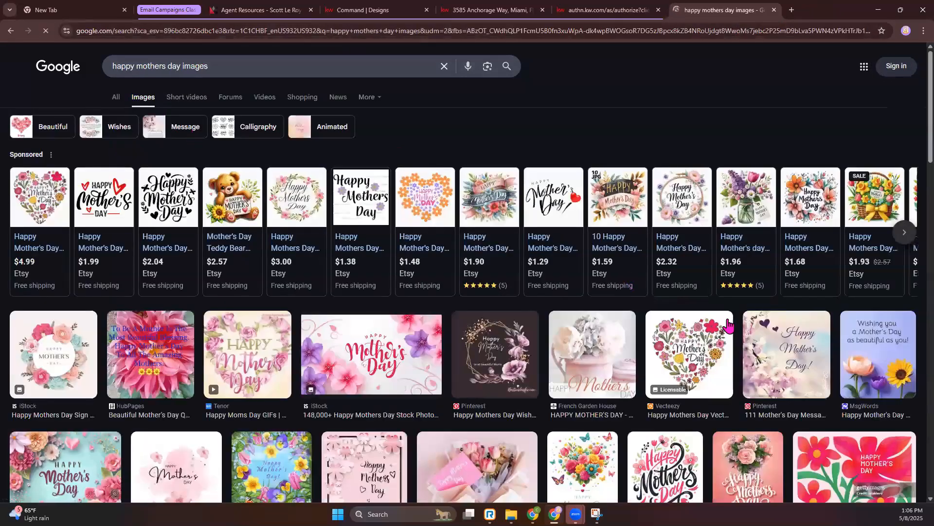
scroll(729, 325, "down", 5)
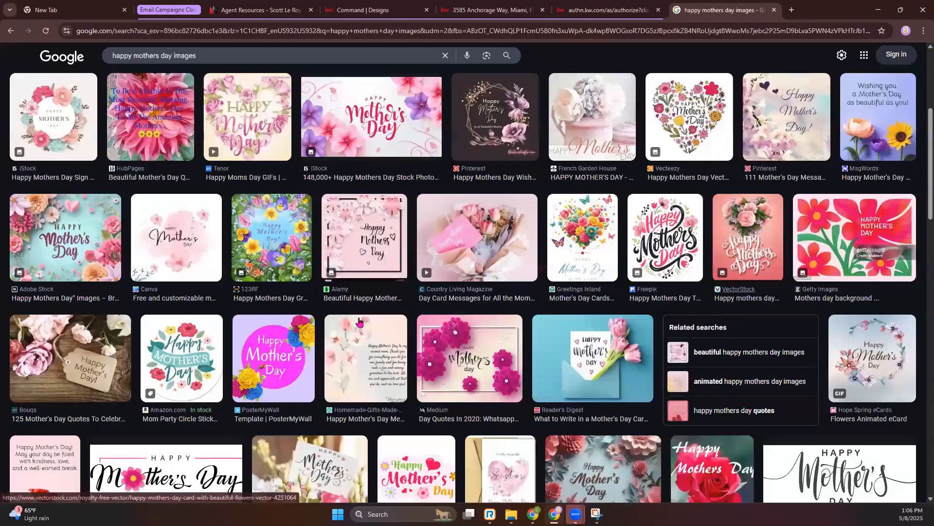
left_click(310, 469)
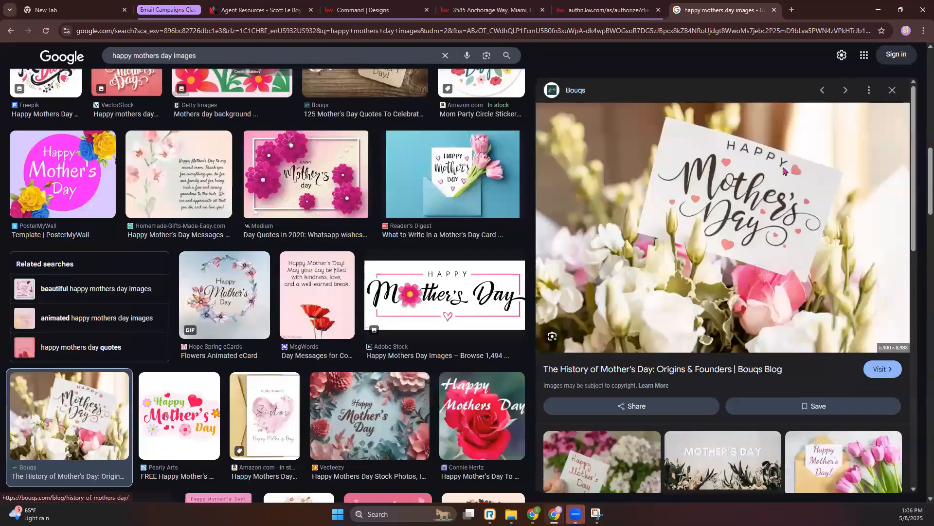
right_click(755, 267)
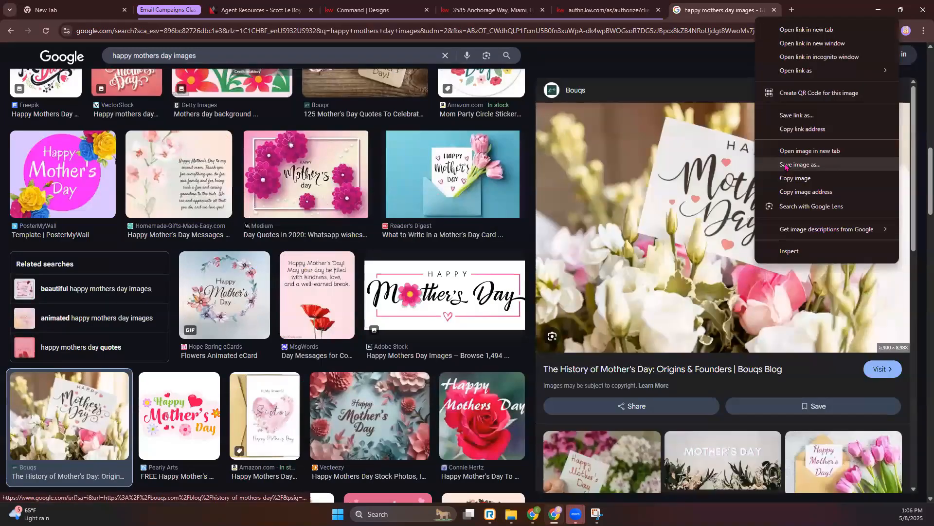
left_click(786, 165)
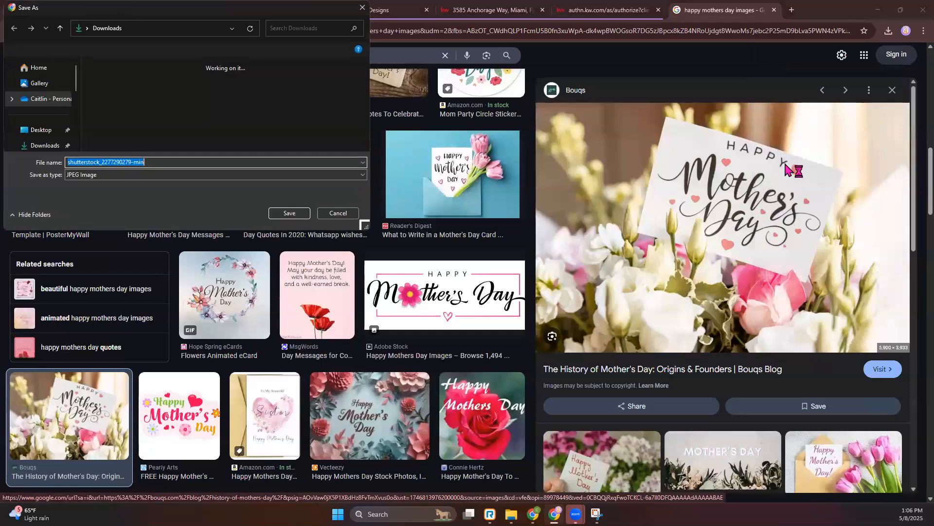
key("Return")
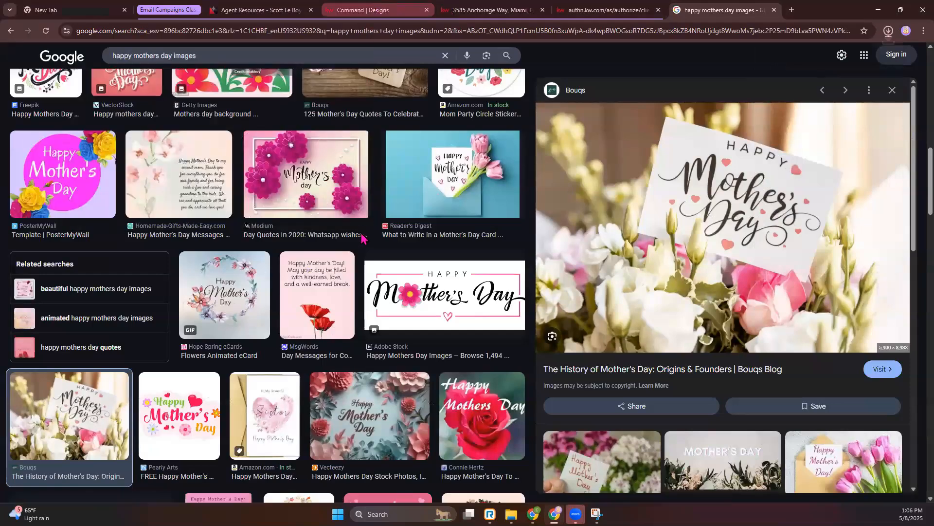
left_click(370, 10)
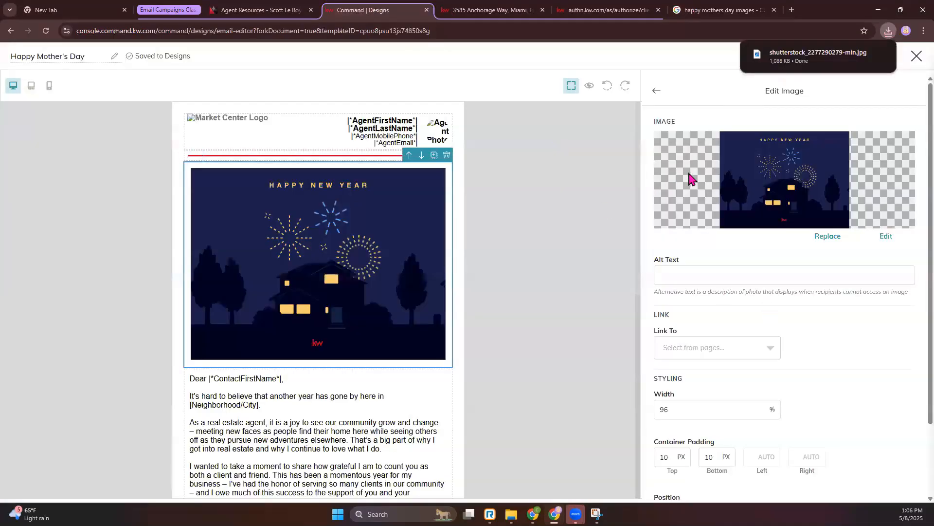
left_click(707, 10)
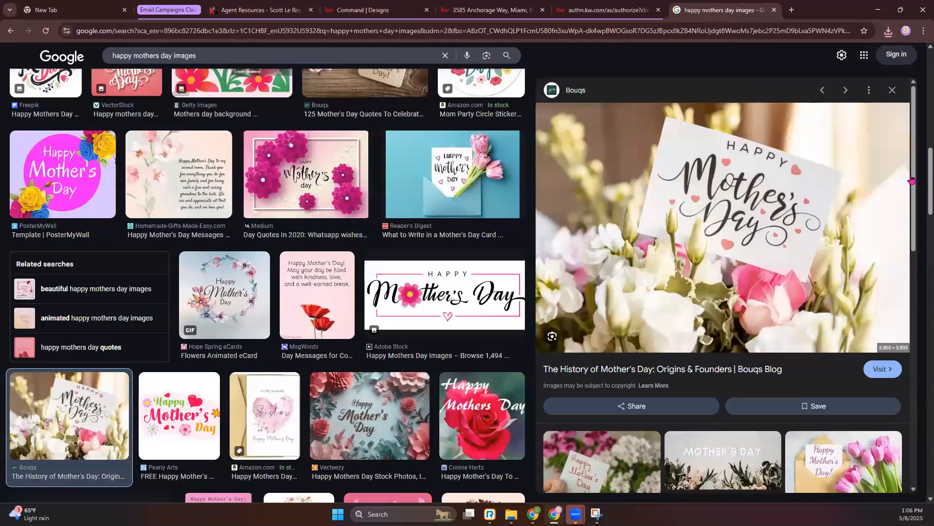
left_click(253, 12)
left_click(370, 10)
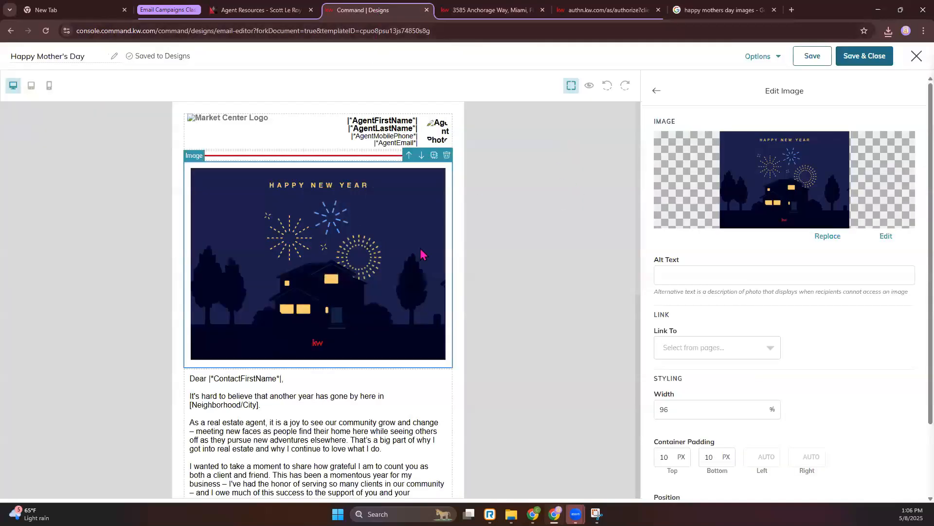
left_click(821, 237)
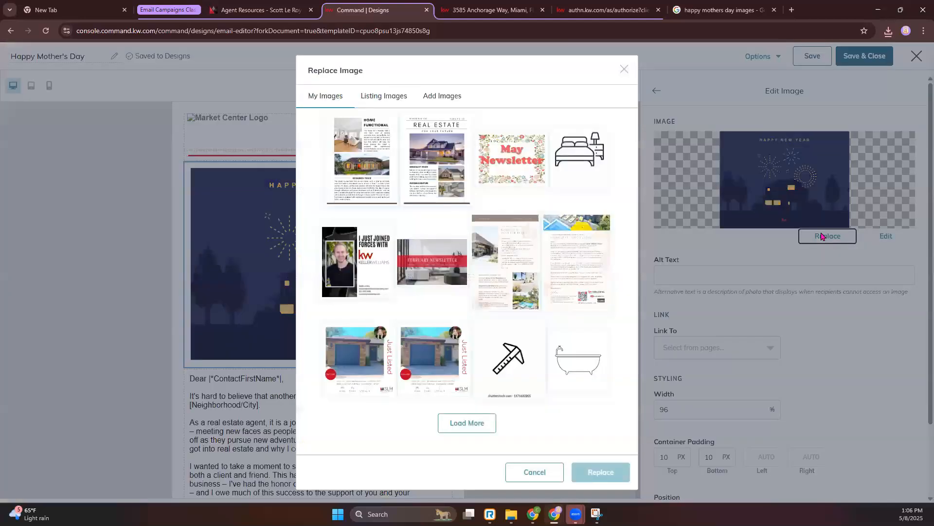
left_click(441, 97)
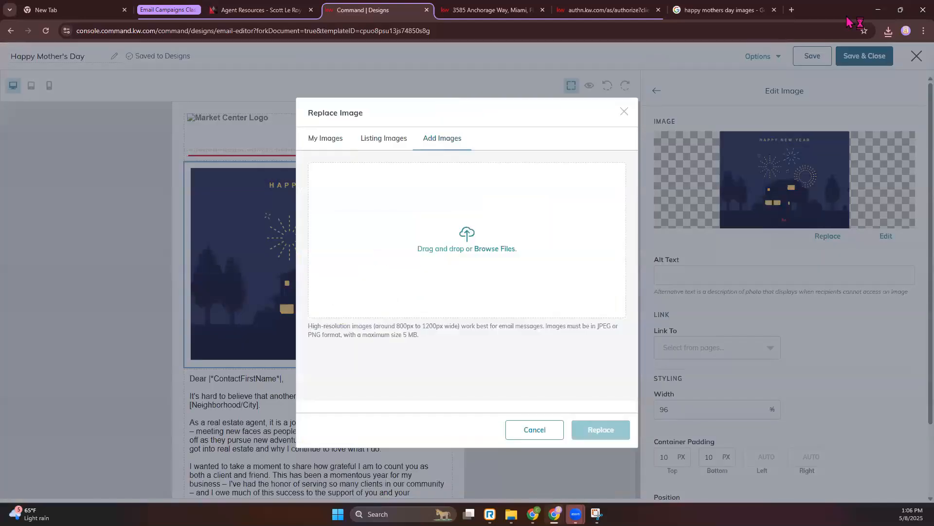
left_click(888, 30)
left_click_drag(809, 77, 506, 192)
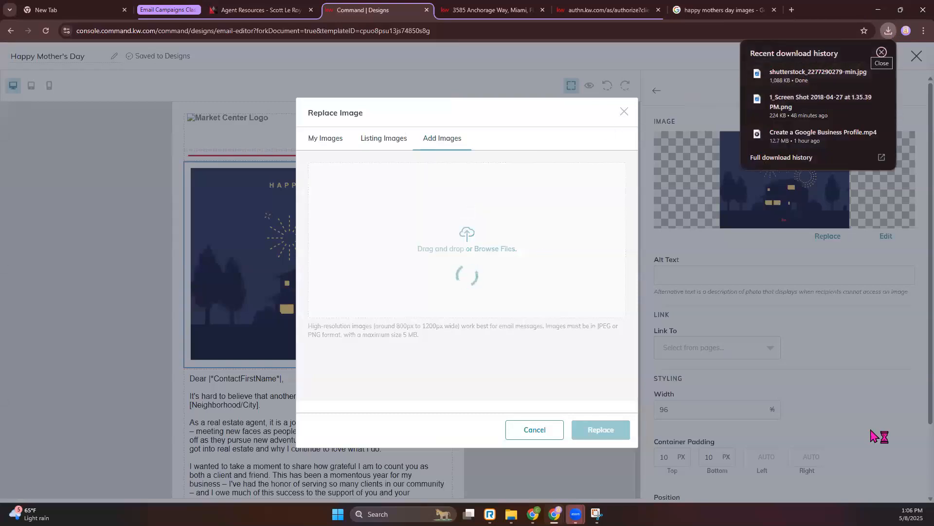
left_click(369, 400)
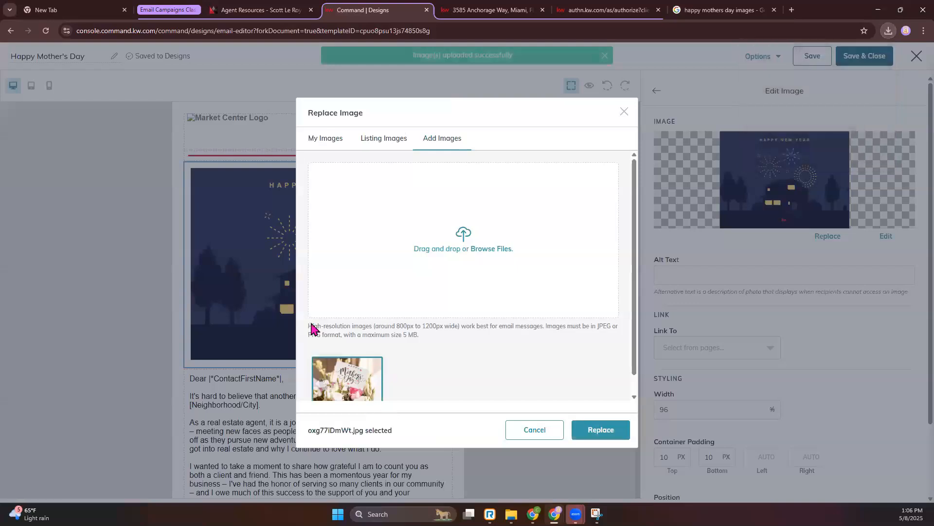
left_click(616, 434)
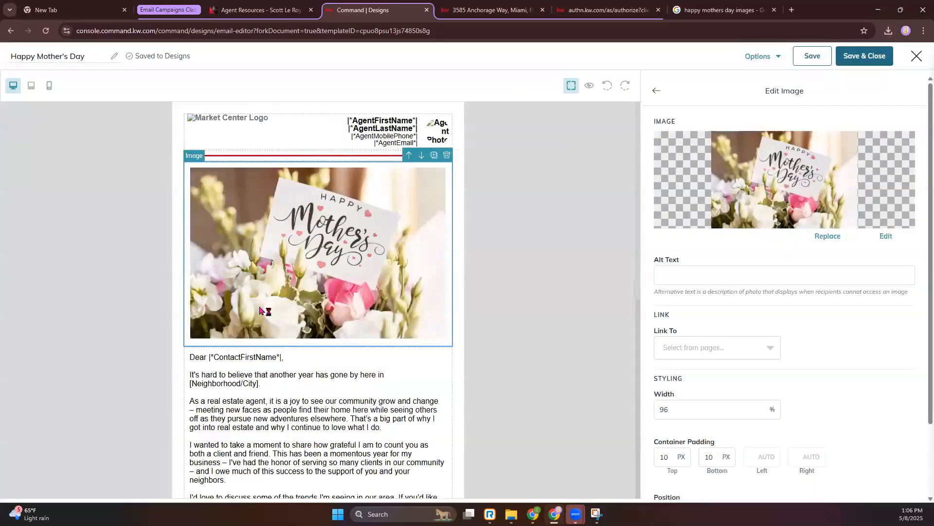
- Open the letter's body text block below the Mother's Day picture for editing
scroll(407, 347, "down", 1)
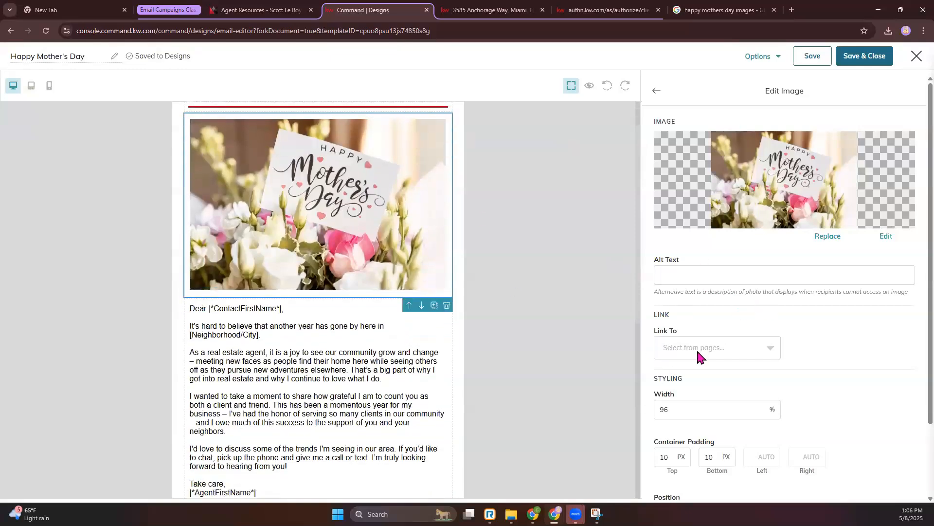
scroll(732, 378, "down", 2)
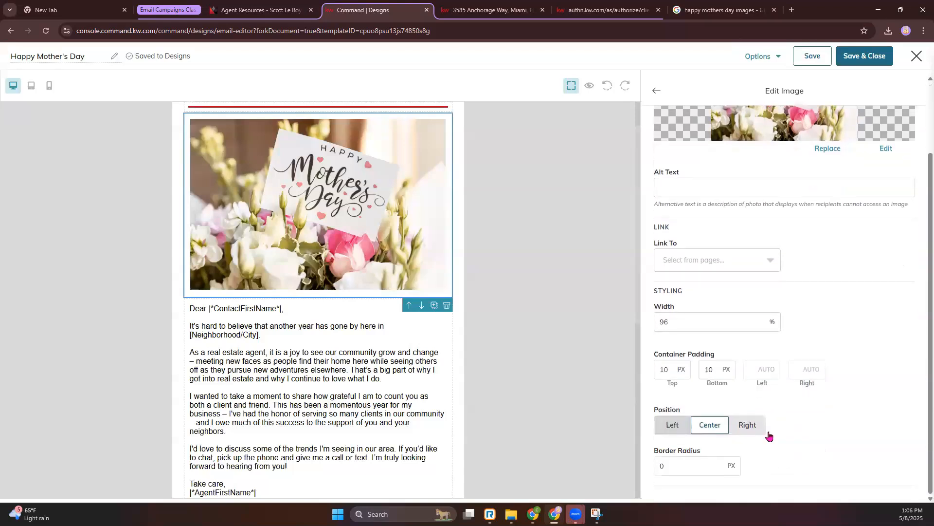
left_click(276, 351)
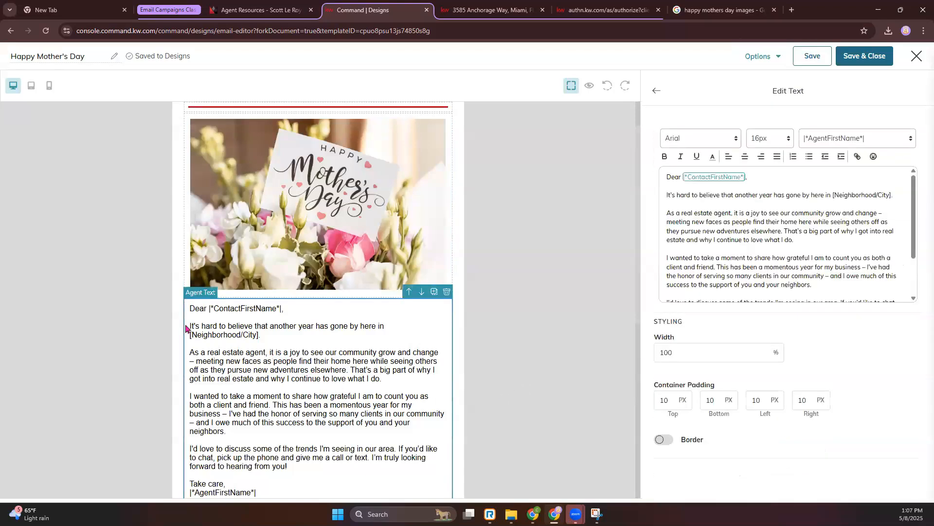
scroll(331, 407, "down", 3)
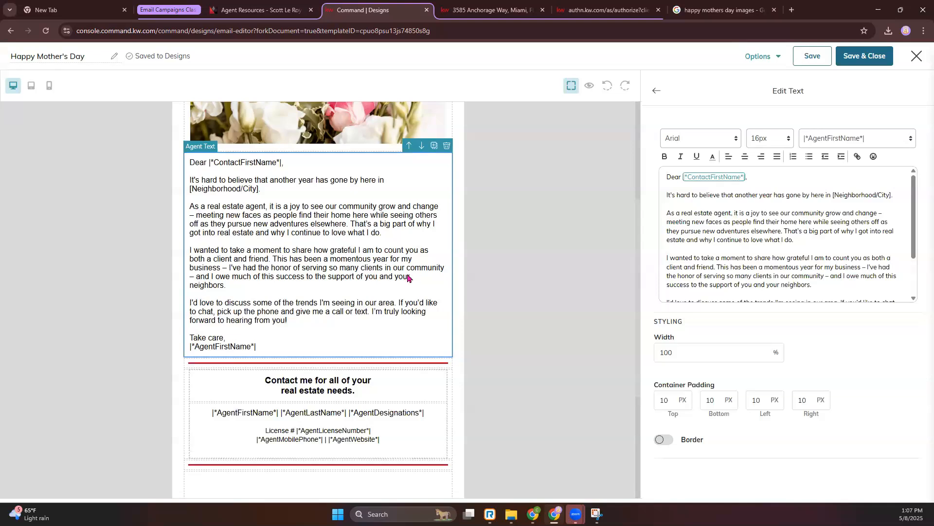
- Search for "chat" in a new browser tab and open ChatGPT from the results, staying logged out
left_click(794, 10)
type("chat")
key("Return")
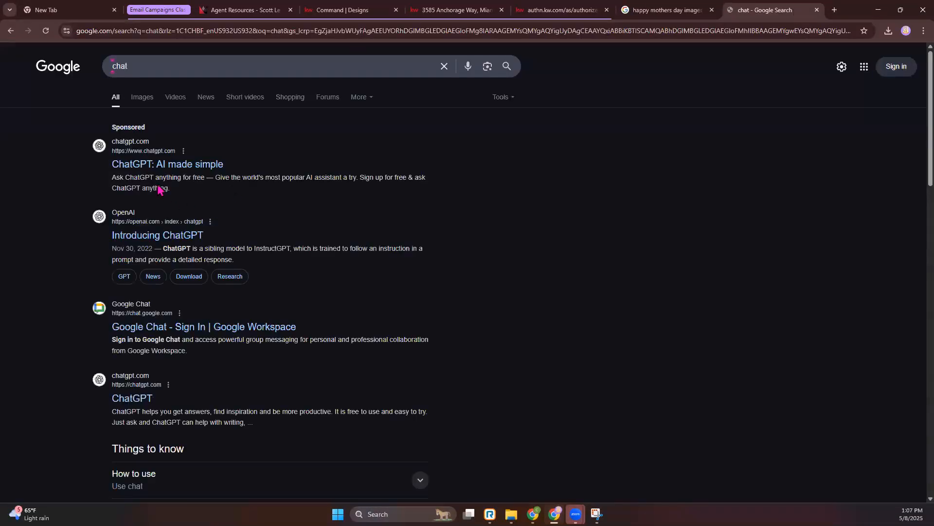
left_click(164, 174)
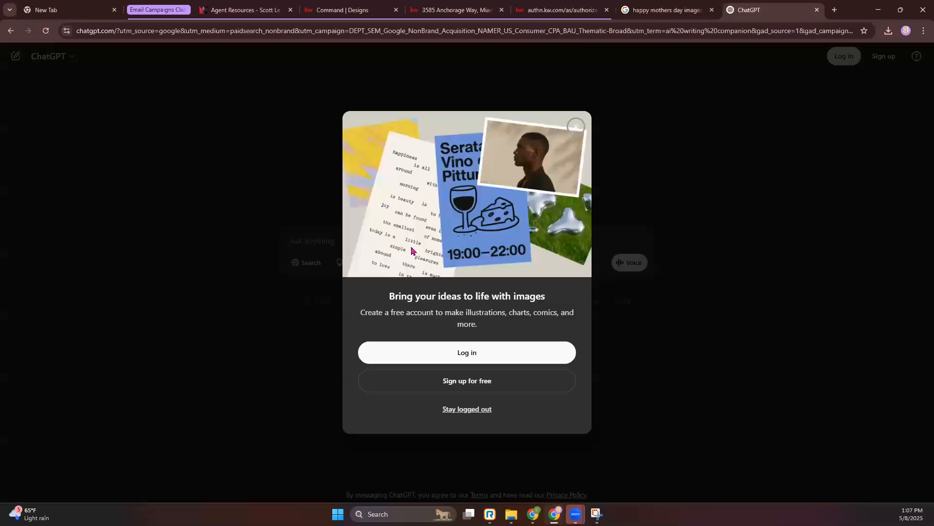
left_click(457, 410)
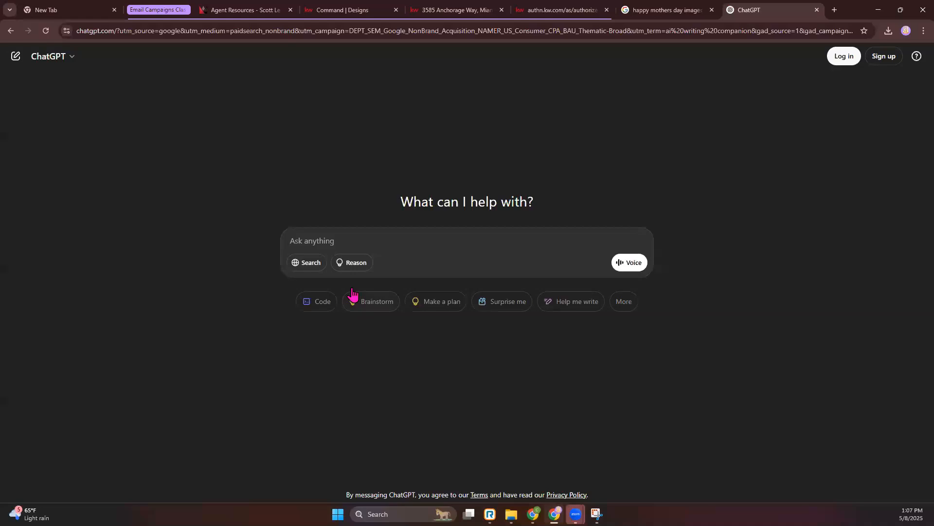
- Ask ChatGPT to "write a letter to mothers from their local realtor"
left_click(339, 243)
type("write a letter to mothers from their")
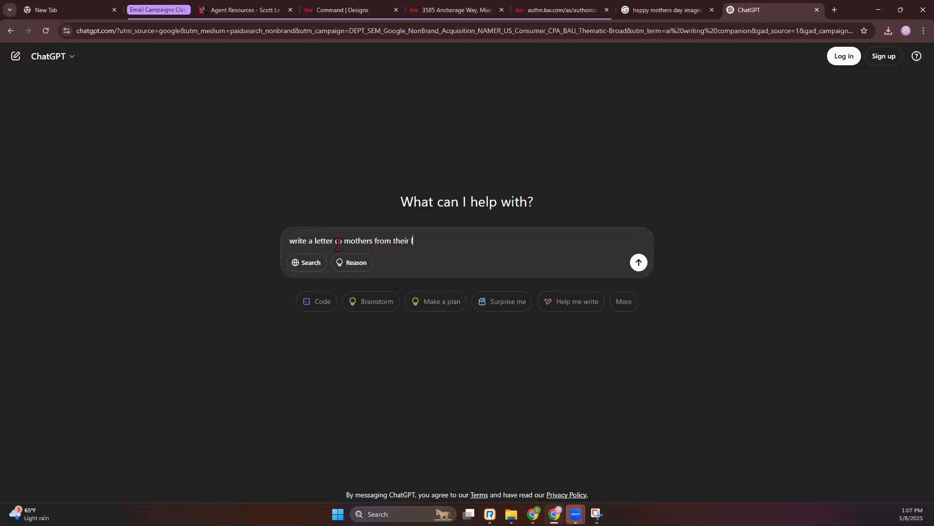
key("Return")
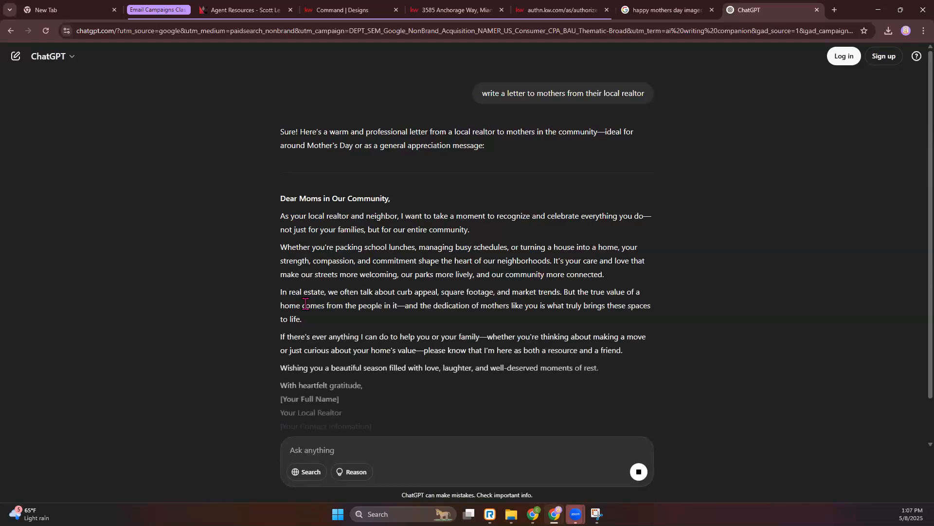
- Copy the generated letter through "With heartfelt gratitude," and paste it over the email's body paragraphs between the greeting and "Take care,"
scroll(371, 343, "down", 1)
left_click_drag(371, 339, 285, 149)
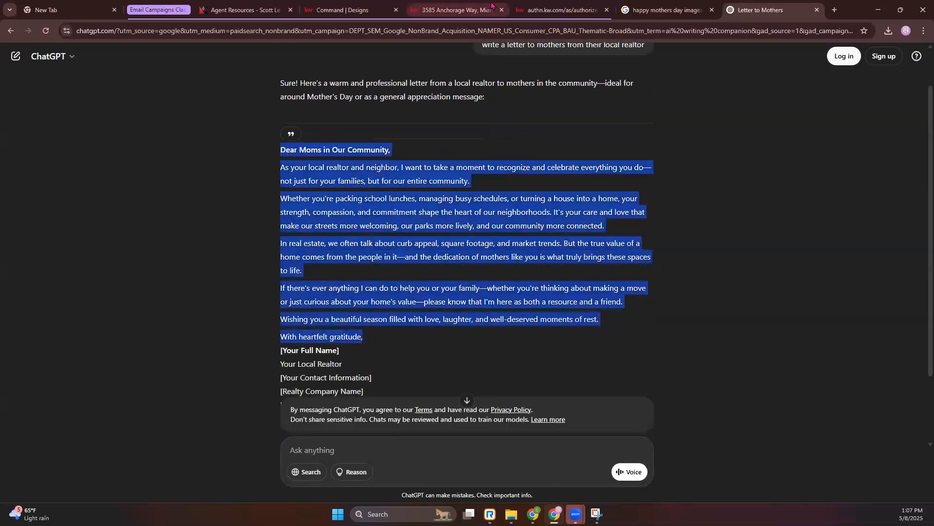
left_click(559, 10)
left_click(340, 10)
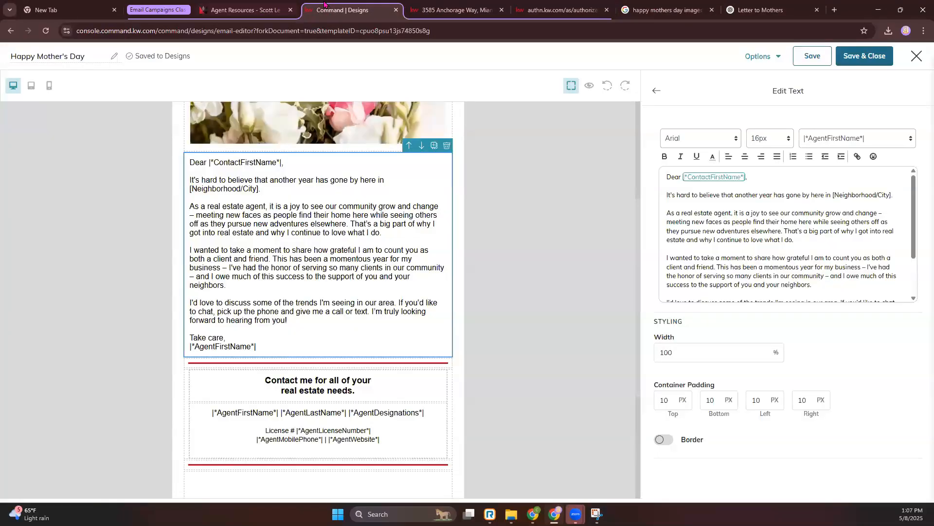
left_click_drag(666, 192, 769, 266)
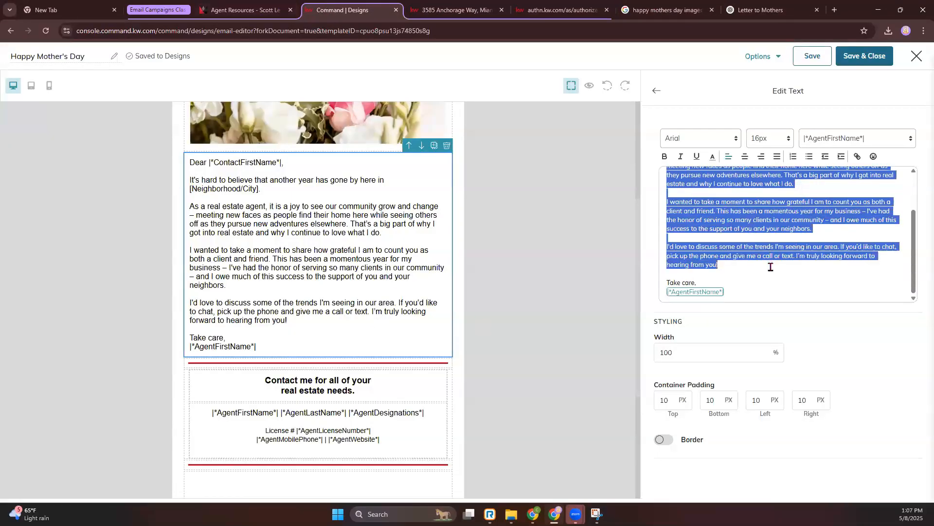
type("Dear Moms in Our Community,  As your local realtor and neighbor, I want to take a moment to recognize and celebrate everything you do—not just for your families, but for our entire community.  Whether you're packing school lunches, managing busy schedules, or turning a house into a home, your strength, compassion, and commitment shape the heart of our neighborhoods. It's your care and love that make our streets more welcoming, our parks more lively, and our community more connected.  In real estate, we often talk about curb appeal, square footage, and market trends. But the true value of a home comes from the people in it—and the dedication of mothers like you is what truly brings these spaces to life.  If there's ever anything I can do to help you or your family—whether you're thinking about making a move or just curious about your home's value—please know that I'm here as both a resource and a friend.  Wishing you a beautiful season filled with love, laughter, and well-deserved moments of rest.  With heartfelt gratitude,")
- Delete the duplicate greeting "Dear Moms in Our Community," and its extra blank line from the email text
scroll(767, 267, "up", 5)
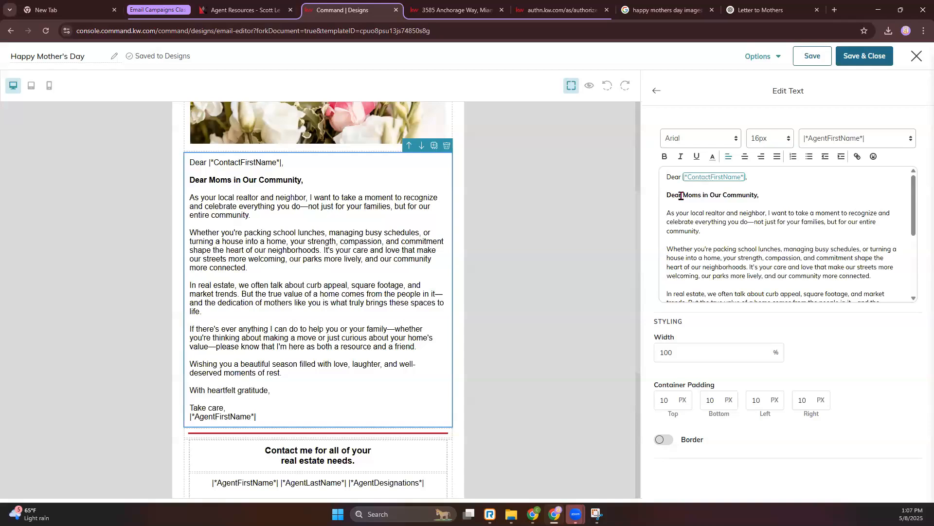
left_click_drag(765, 194, 663, 197)
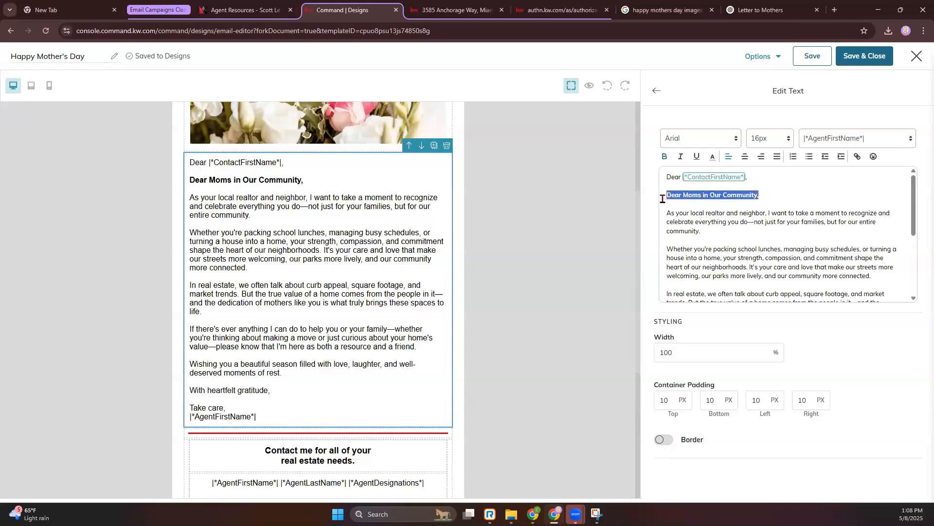
key("BackSpace")
key("BackSpace")
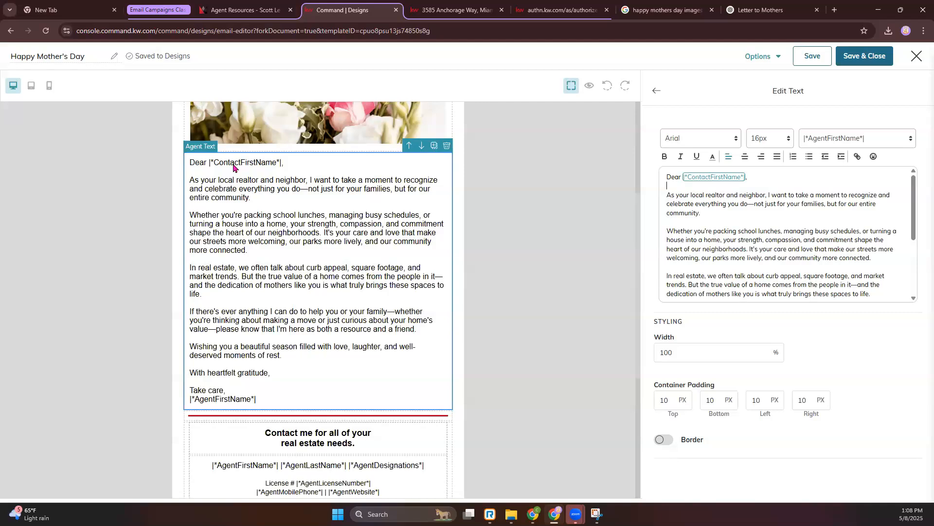
- Preview the email with the 123 Test contact's data, check it from header to footer, and close the preview
left_click(589, 86)
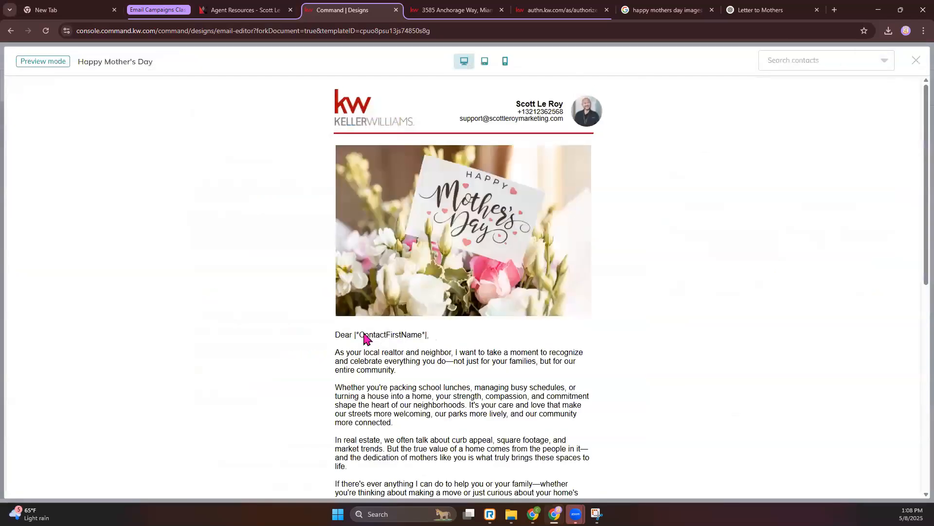
left_click(811, 64)
left_click(778, 93)
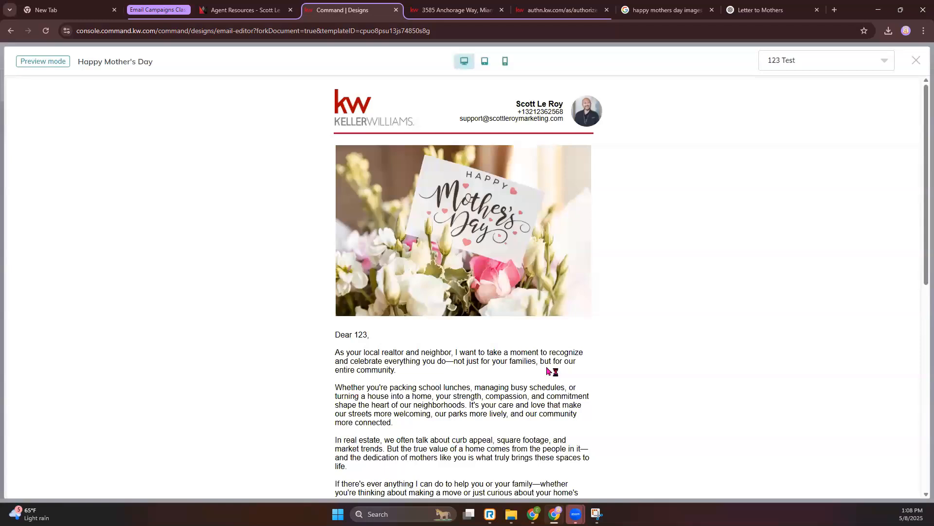
scroll(550, 373, "down", 7)
scroll(549, 371, "up", 7)
scroll(444, 271, "down", 8)
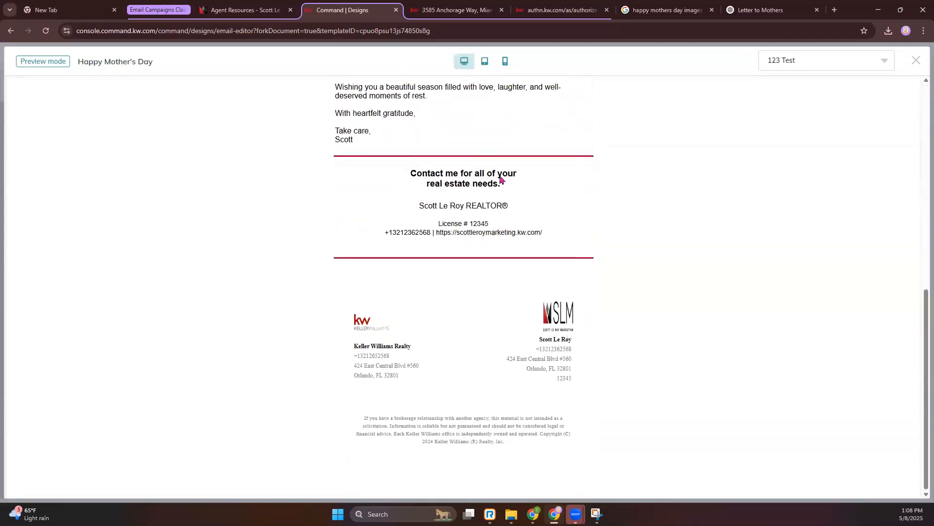
scroll(501, 180, "up", 5)
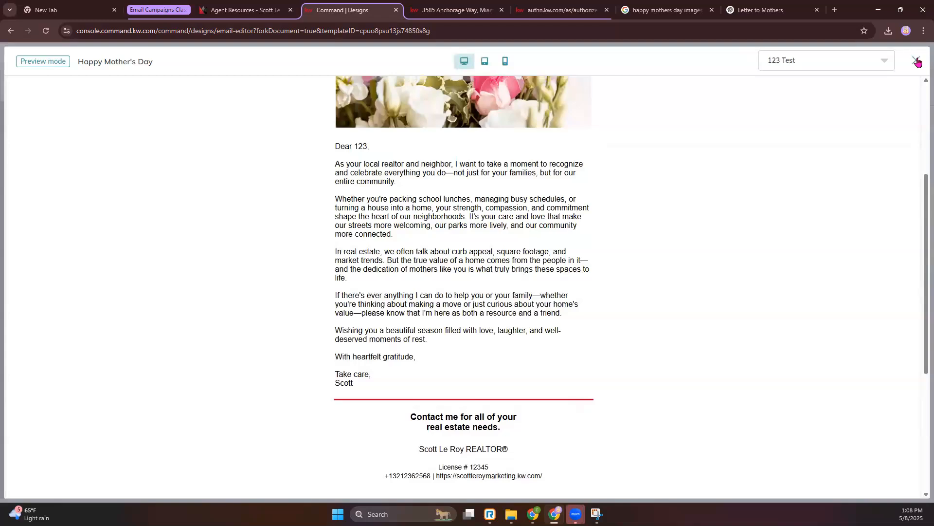
left_click(916, 61)
- Look over the email layout, leave the text editing, and examine the available layout and content blocks
scroll(584, 348, "up", 4)
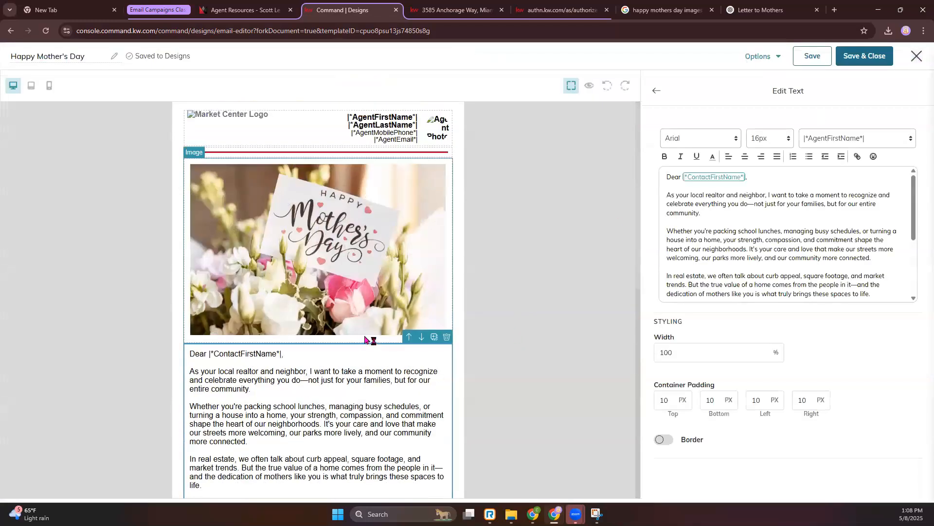
scroll(174, 293, "down", 8)
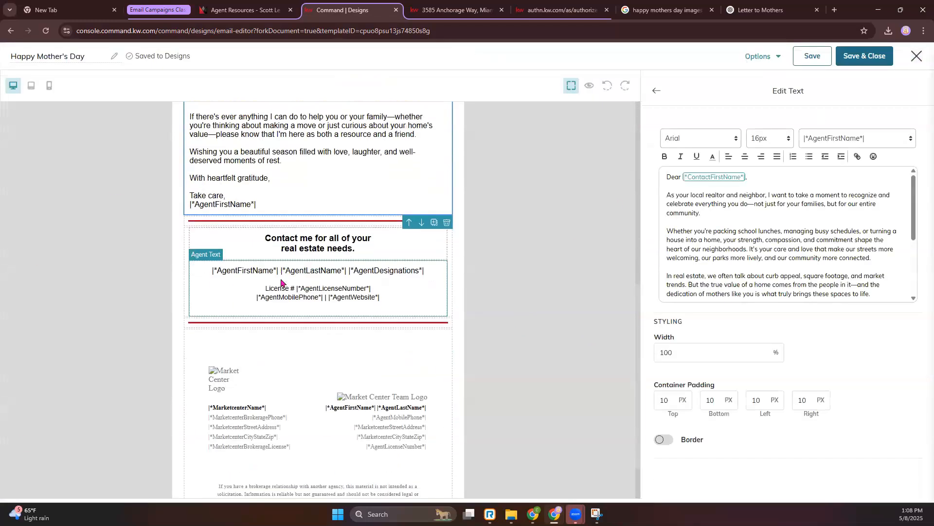
scroll(298, 354, "up", 2)
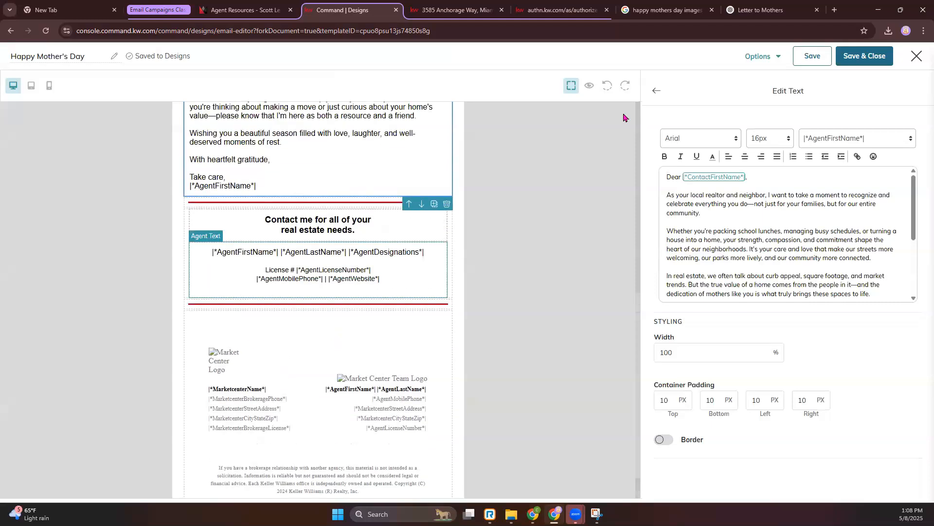
left_click(663, 97)
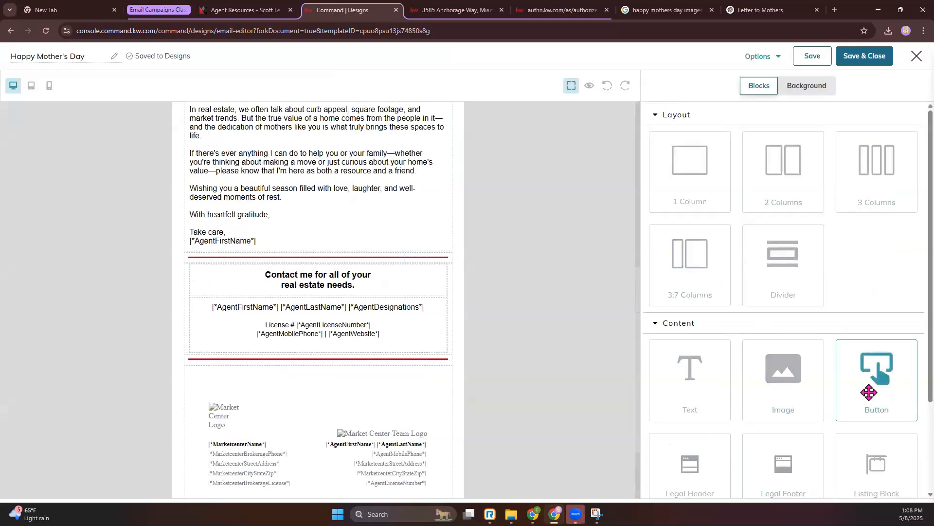
scroll(479, 344, "up", 1)
scroll(805, 393, "down", 2)
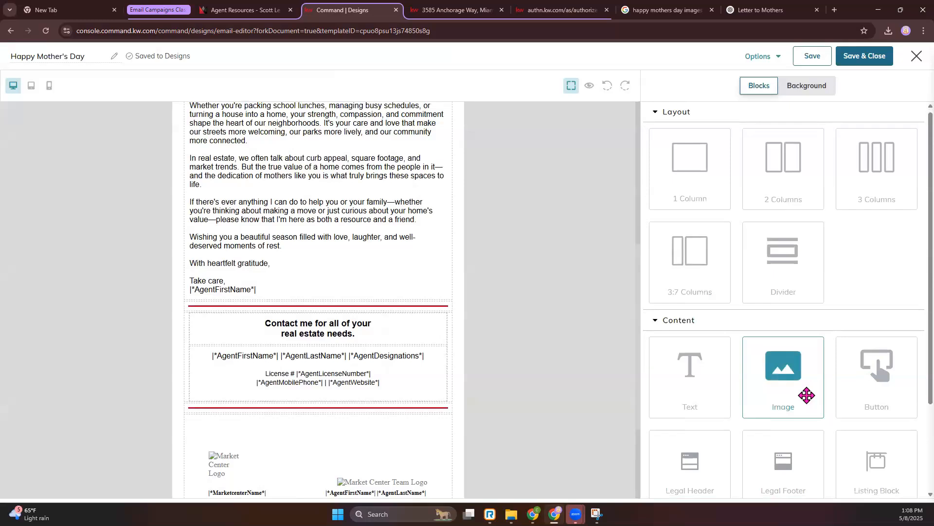
scroll(805, 409, "down", 1)
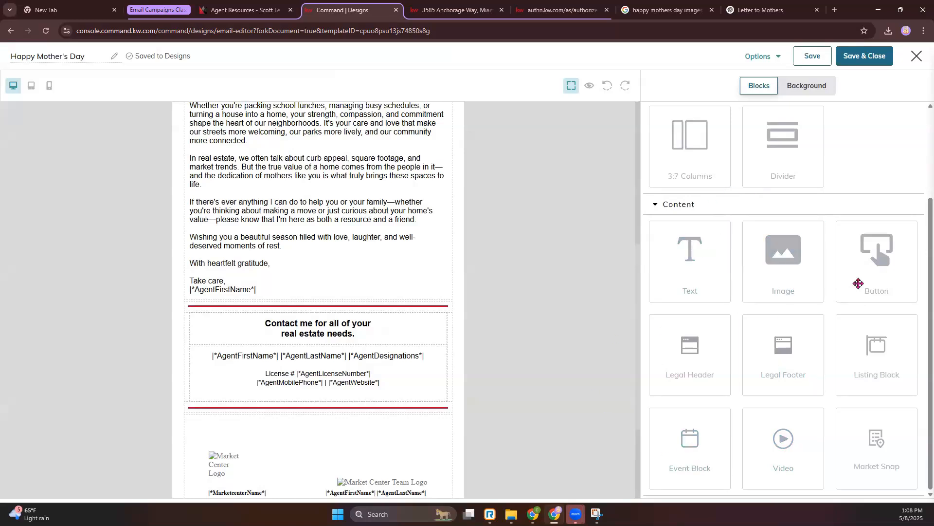
- Save the Happy Mother's Day design and close the email editor
scroll(436, 318, "up", 6)
scroll(437, 319, "up", 1)
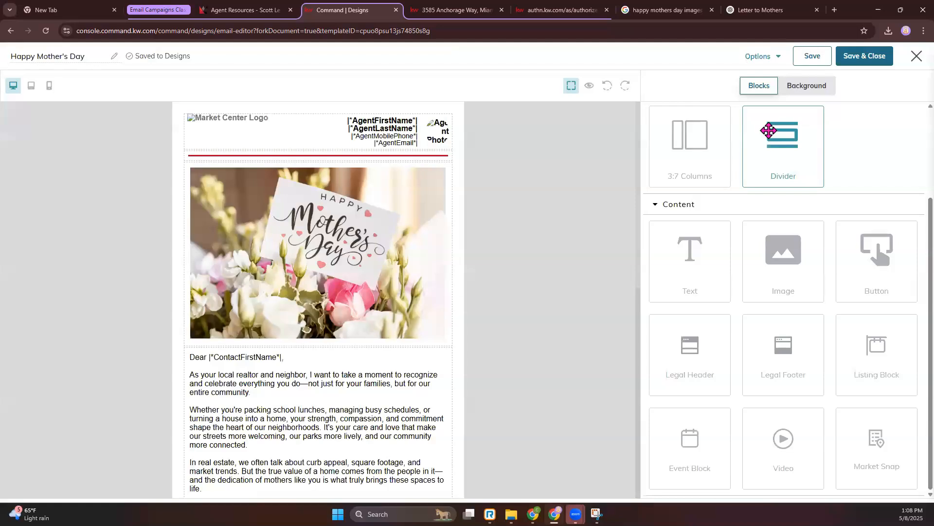
left_click(875, 61)
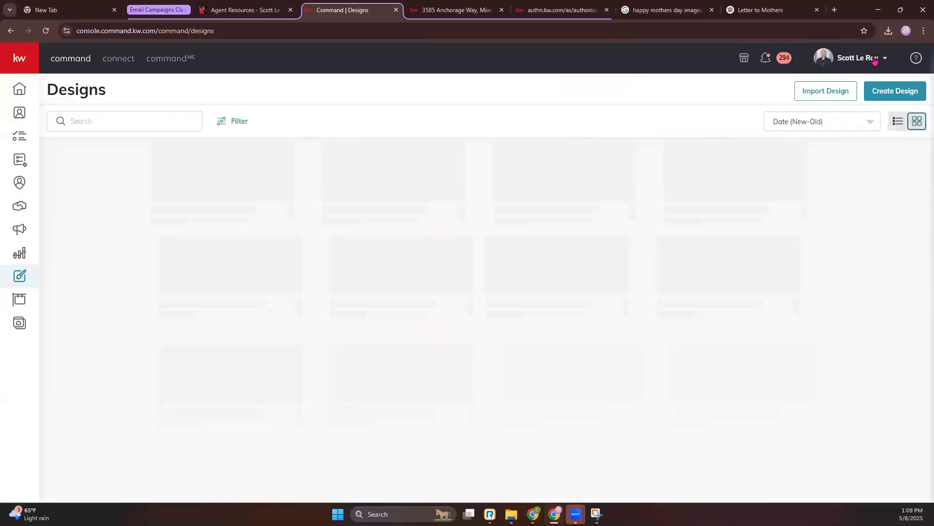